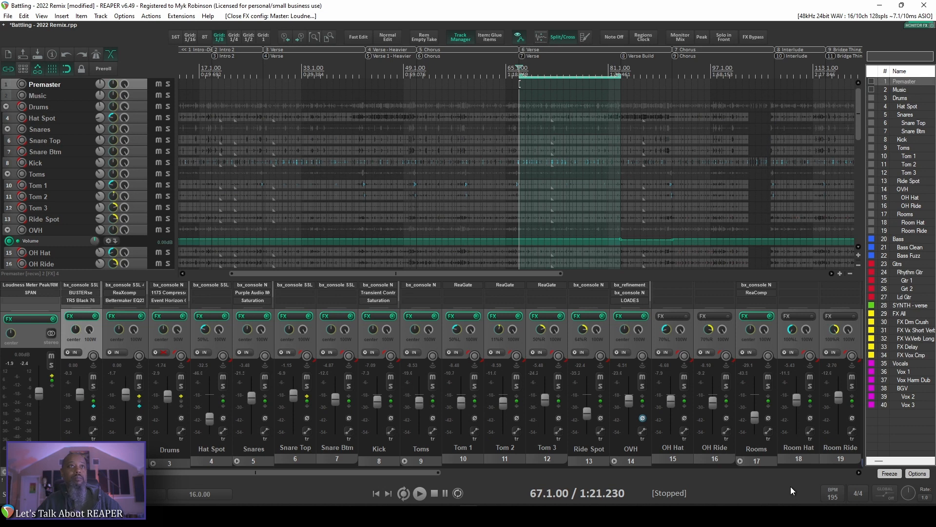
Play the full mix from the verse at measure 67 into the following chorus, and stop playback
{"action": "key", "text": "space"}
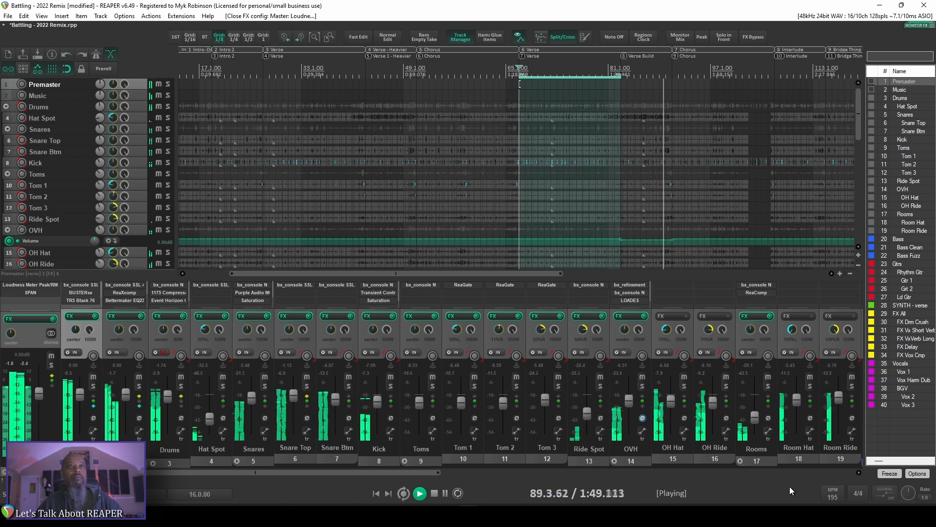
{"action": "key", "text": "space"}
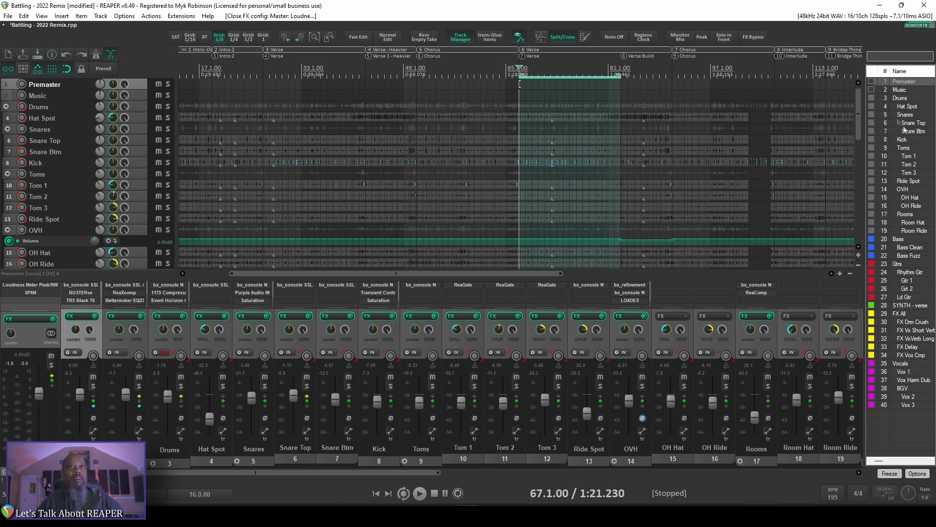
Enlarge the FX Delay send-mute envelope lane under Vox 1 to examine its mute points around the selected verse
{"action": "left_click_drag", "start_coordinate": [859, 127], "coordinate": [866, 217]}
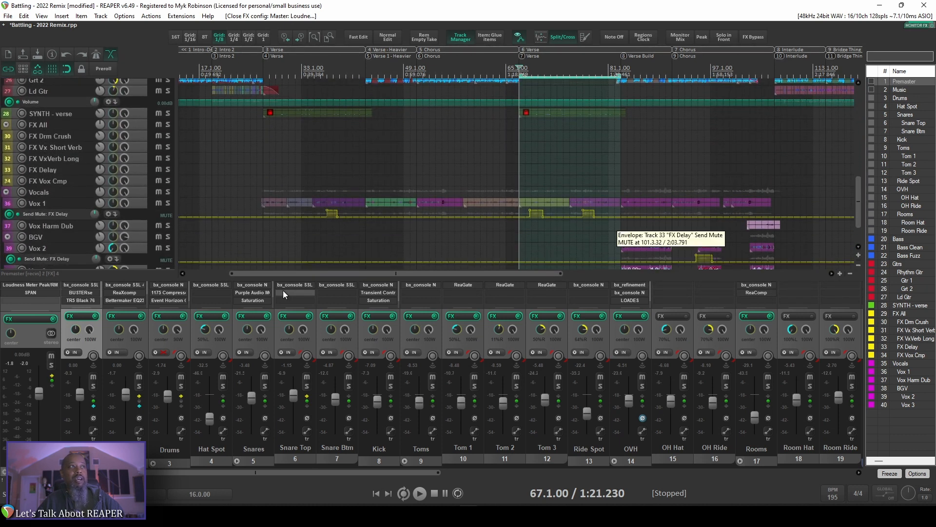
{"action": "left_click_drag", "start_coordinate": [142, 220], "coordinate": [142, 236]}
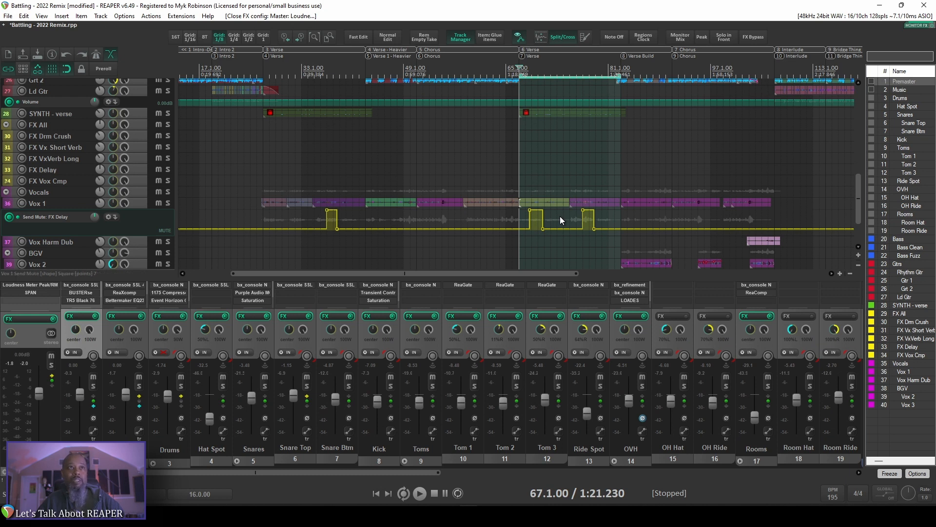
{"action": "scroll", "coordinate": [560, 215], "scroll_direction": "up", "scroll_amount": 2}
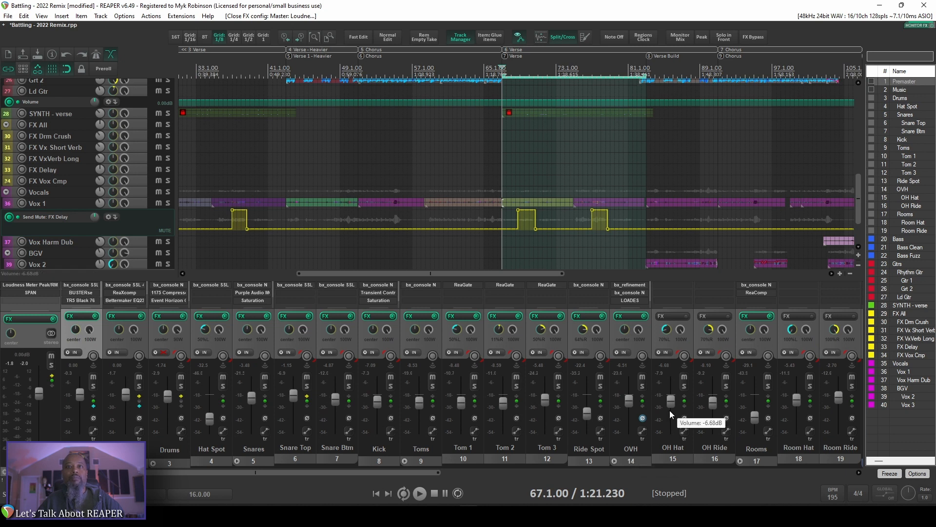
Add the ReaDelay plug-in to the end of the Vox 1 track's FX chain
{"action": "left_click", "coordinate": [903, 373]}
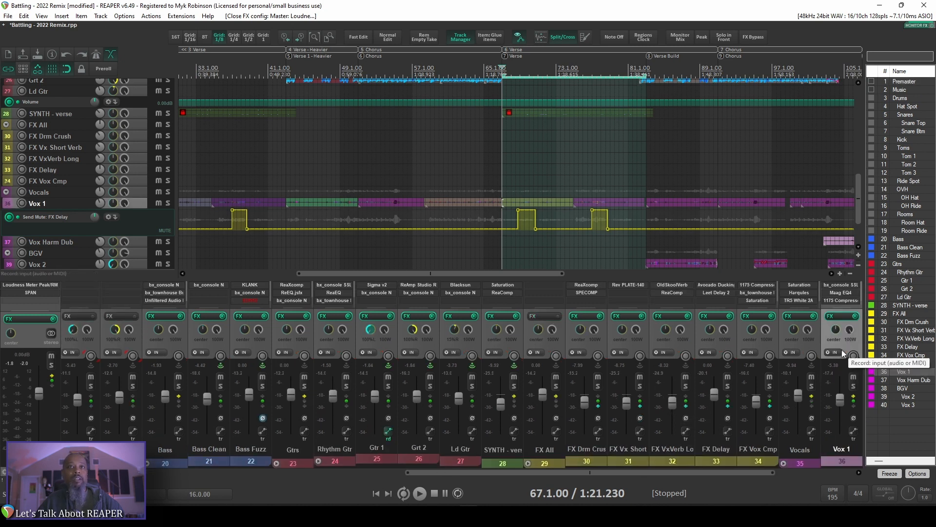
{"action": "left_click", "coordinate": [839, 315]}
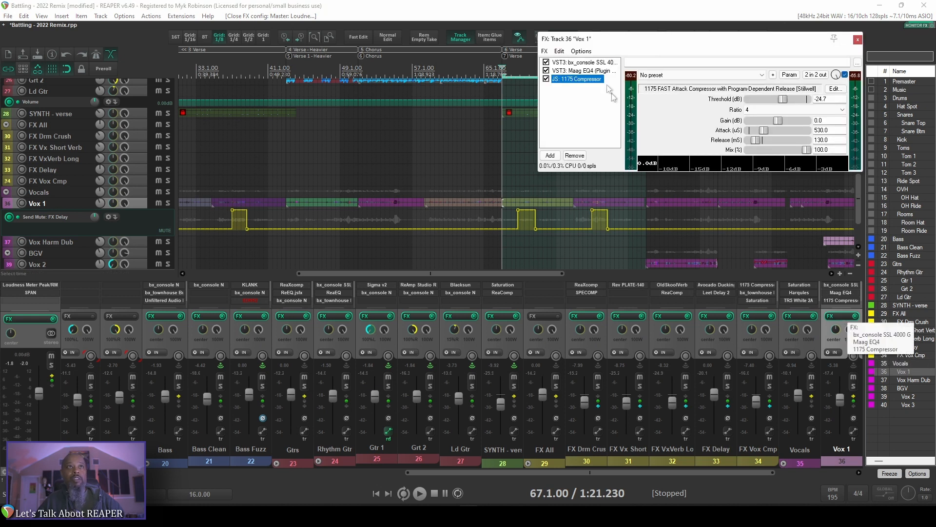
{"action": "left_click", "coordinate": [551, 156]}
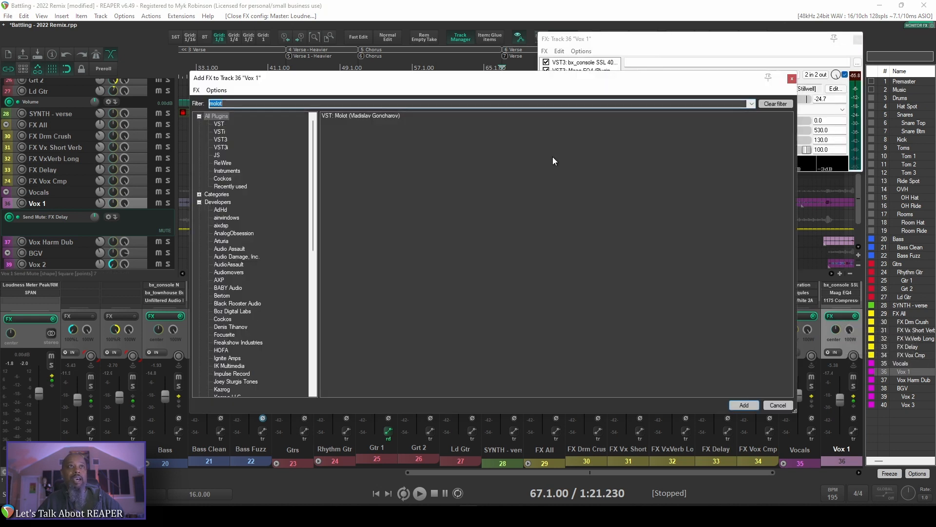
{"action": "type", "text": "readel"}
{"action": "double_click", "coordinate": [367, 116]}
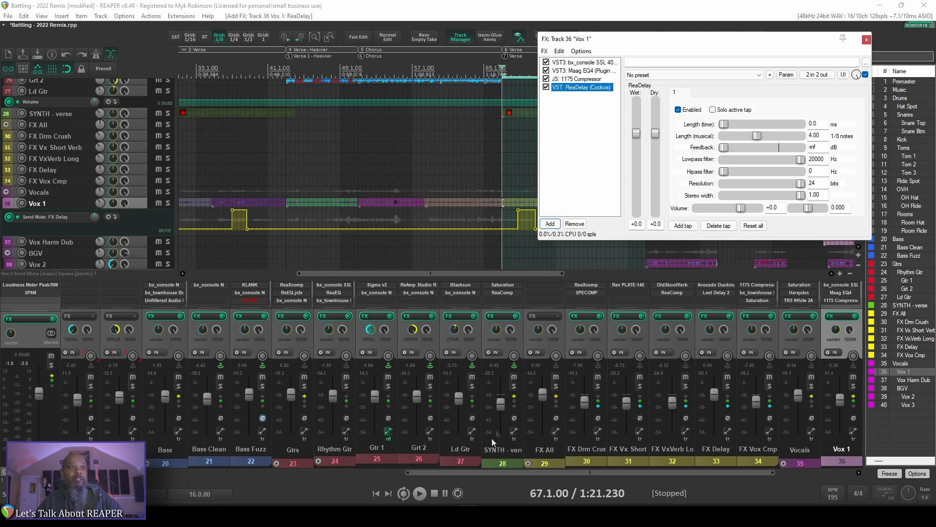
Turn on repeat for the selected verse and solo the Vox 1 track
{"action": "left_click", "coordinate": [461, 493]}
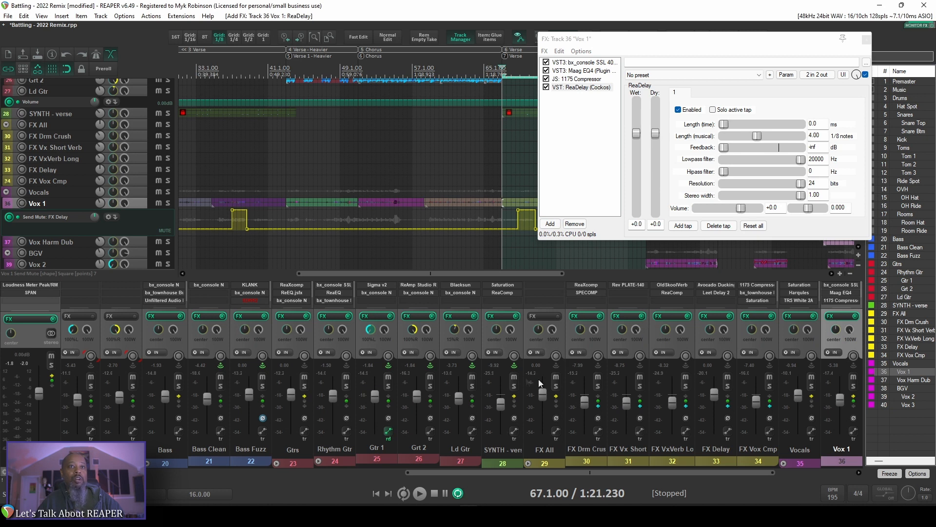
{"action": "left_click", "coordinate": [854, 386]}
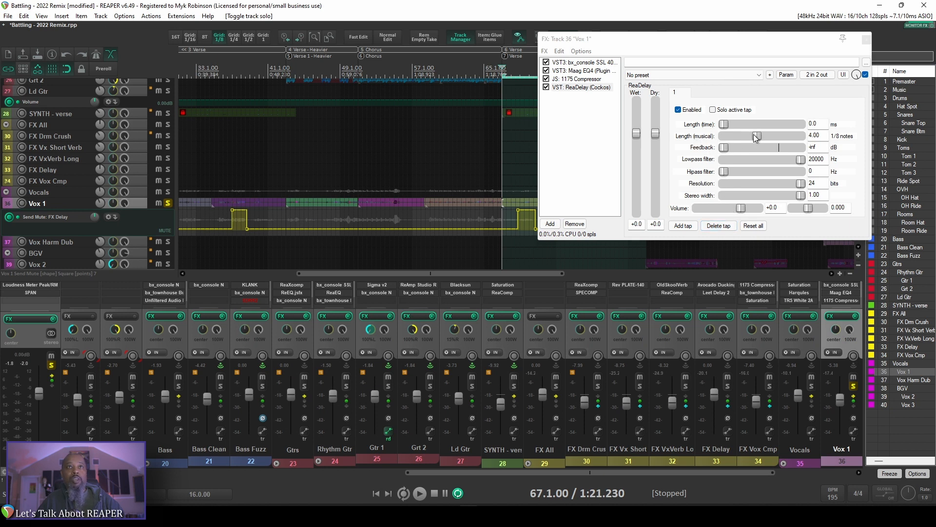
Set the first ReaDelay tap to a musical length of 0 and a time length of 60 ms, and audition it
{"action": "left_click_drag", "start_coordinate": [758, 137], "coordinate": [714, 138]}
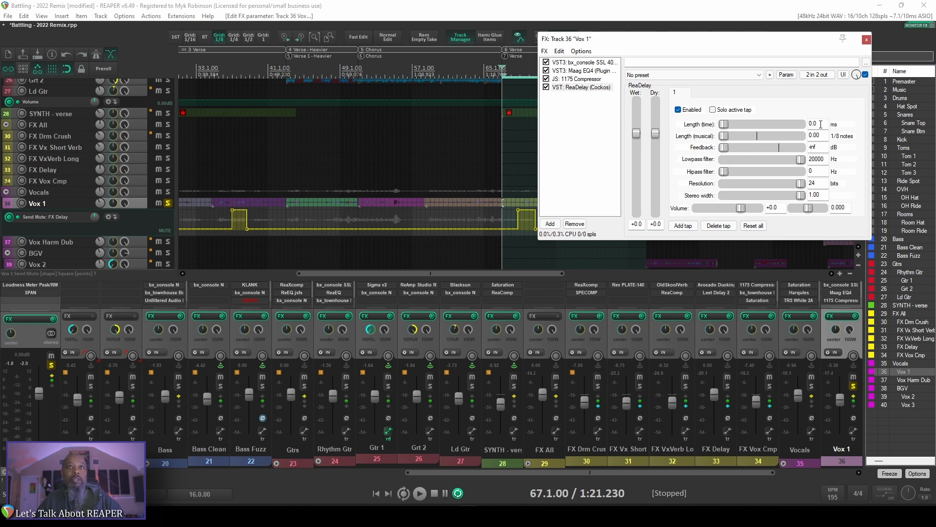
{"action": "double_click", "coordinate": [823, 123]}
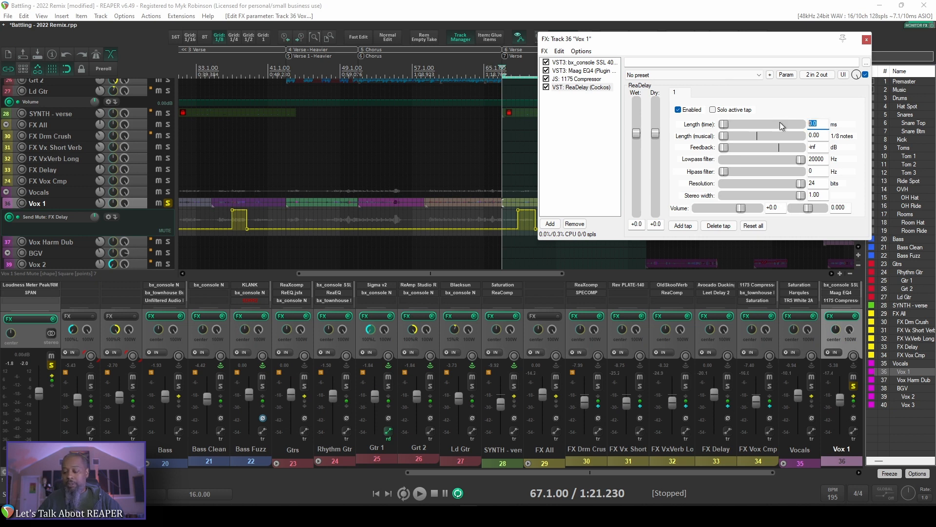
{"action": "type", "text": "60"}
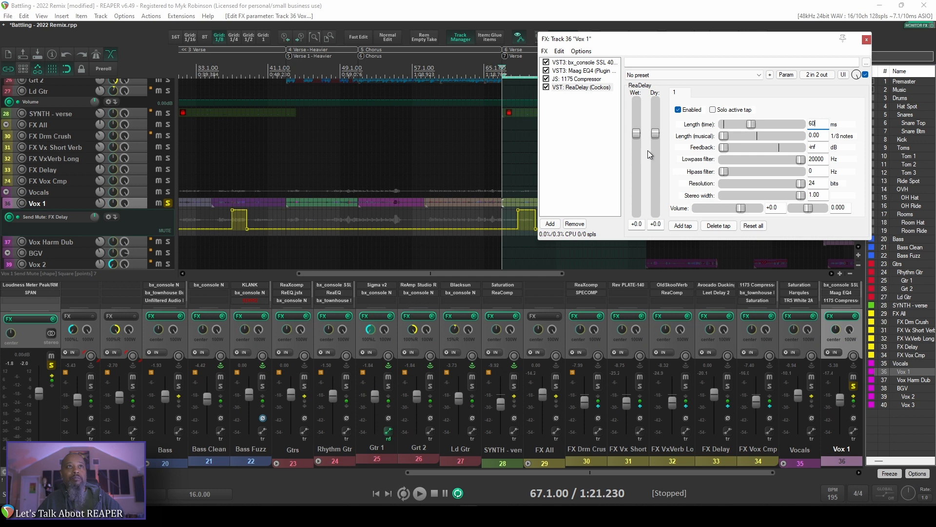
{"action": "key", "text": "space"}
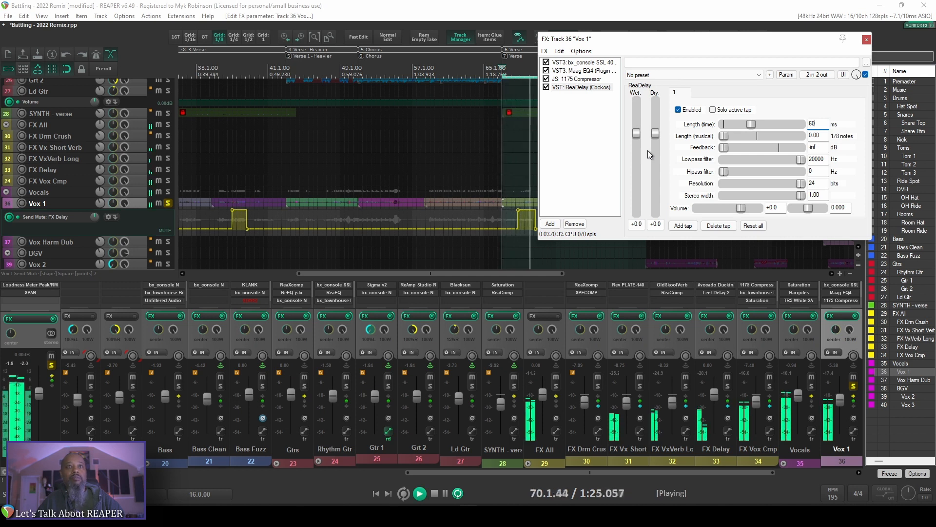
{"action": "key", "text": "space"}
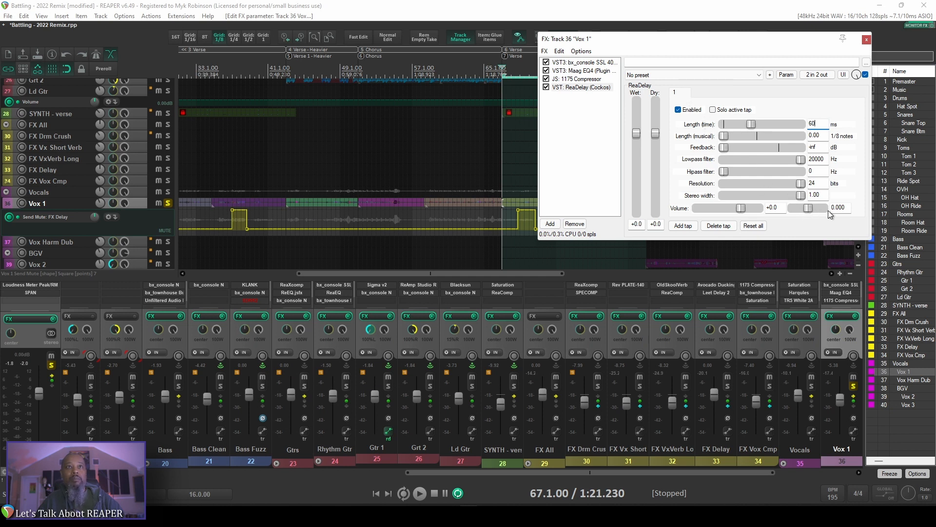
Pan the first delay tap fully left to -1.000 and audition the soloed vocal
{"action": "left_click_drag", "start_coordinate": [809, 208], "coordinate": [777, 211]}
{"action": "key", "text": "space"}
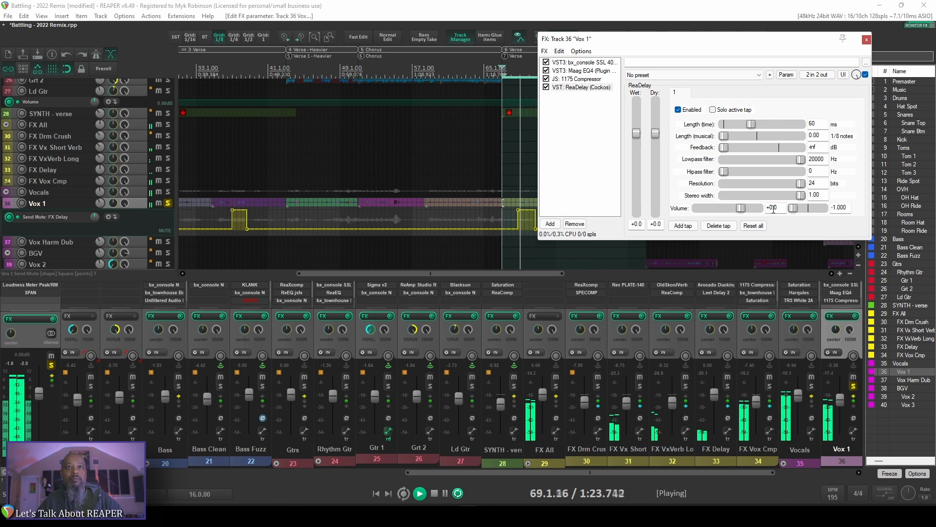
{"action": "key", "text": "space"}
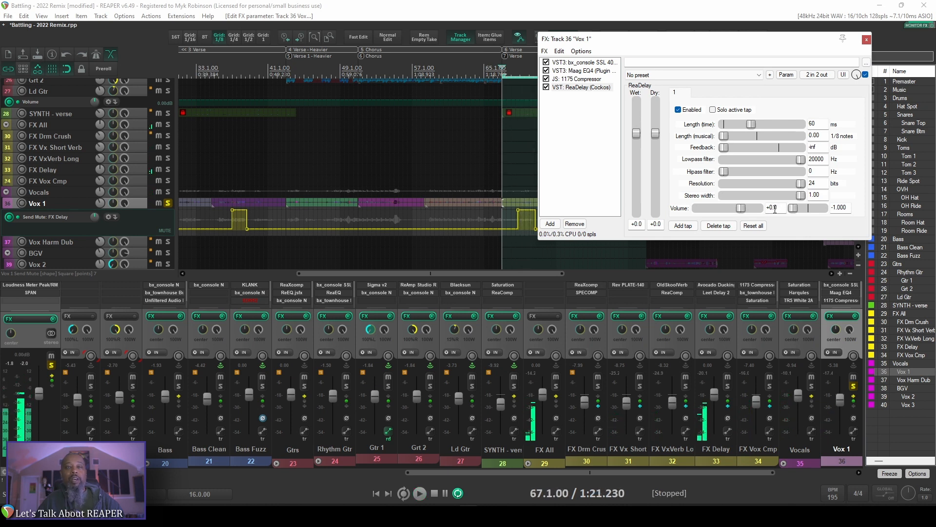
Add a second ReaDelay tap with a 90 ms time length, panned fully right to 1.000
{"action": "left_click", "coordinate": [683, 225]}
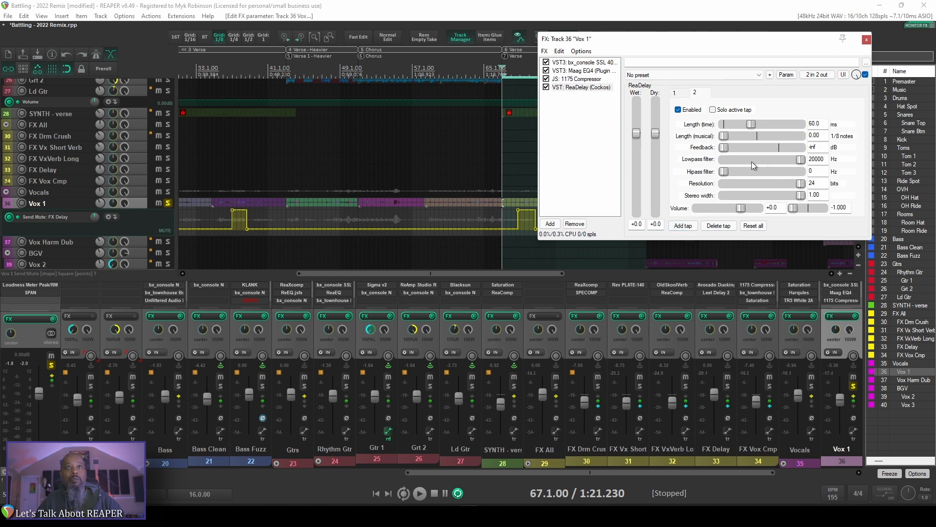
{"action": "double_click", "coordinate": [824, 124]}
{"action": "type", "text": "90"}
{"action": "left_click_drag", "start_coordinate": [793, 211], "coordinate": [825, 209]}
{"action": "left_click", "coordinate": [676, 93]}
{"action": "left_click", "coordinate": [700, 93]}
Lower ReaDelay's wet level to -7.8 dB while playing the soloed vocal, and stop playback
{"action": "key", "text": "space"}
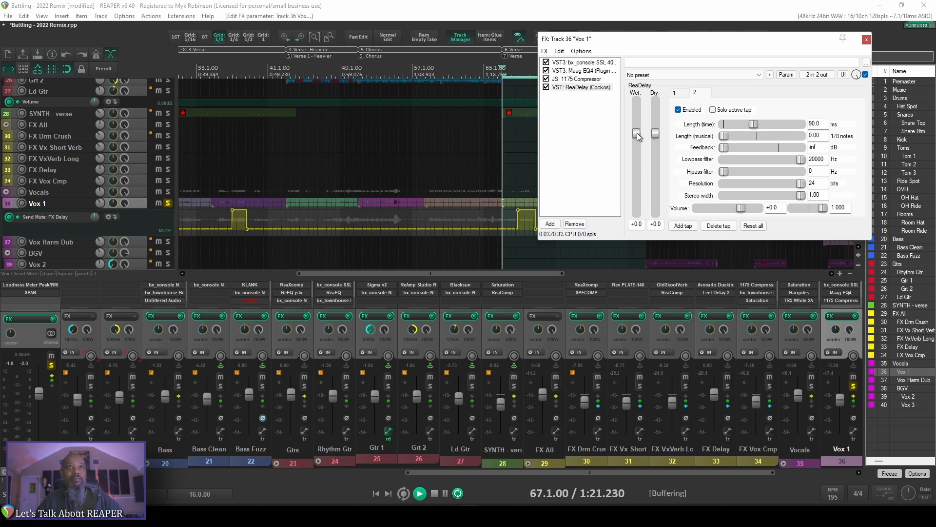
{"action": "left_click_drag", "start_coordinate": [637, 133], "coordinate": [636, 146]}
{"action": "left_click_drag", "start_coordinate": [637, 148], "coordinate": [637, 150]}
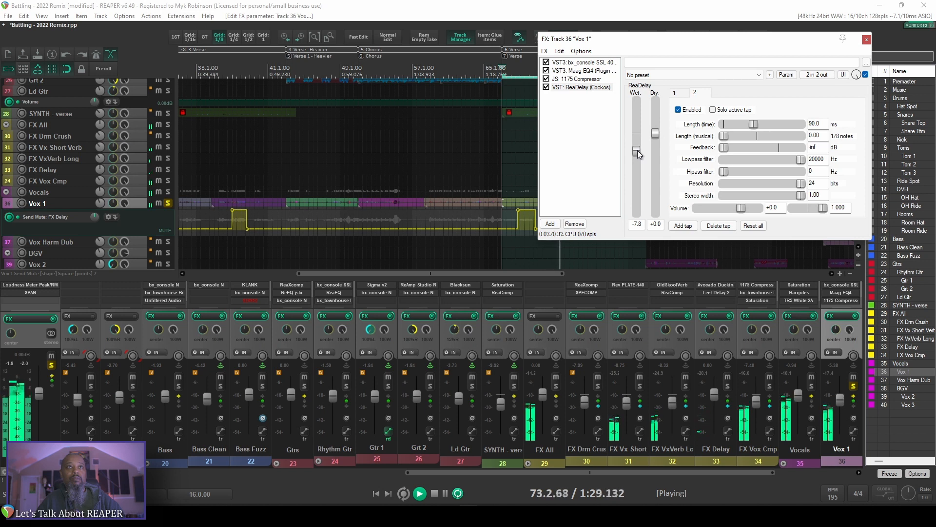
{"action": "key", "text": "space"}
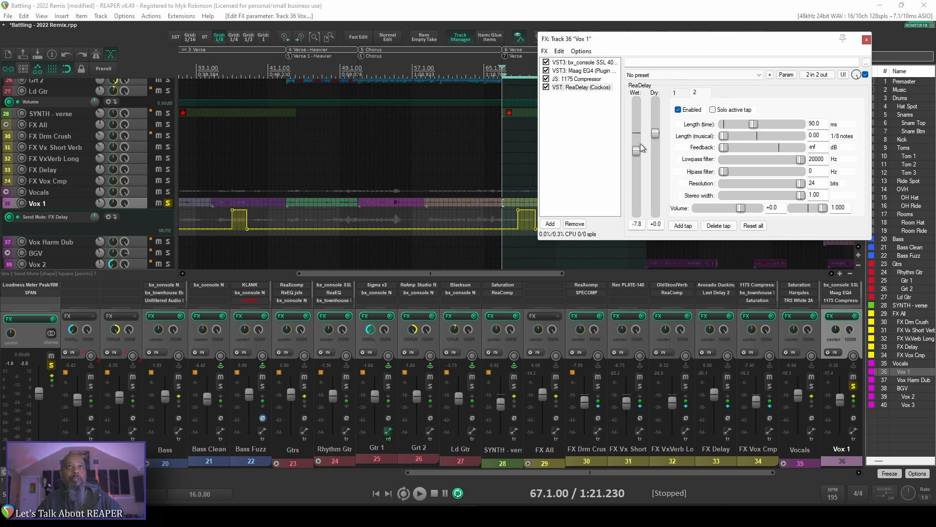
Compare the soloed Vox 1 with ReaDelay bypassed and enabled during playback, leaving the plug-in enabled
{"action": "left_click", "coordinate": [865, 75]}
{"action": "key", "text": "space"}
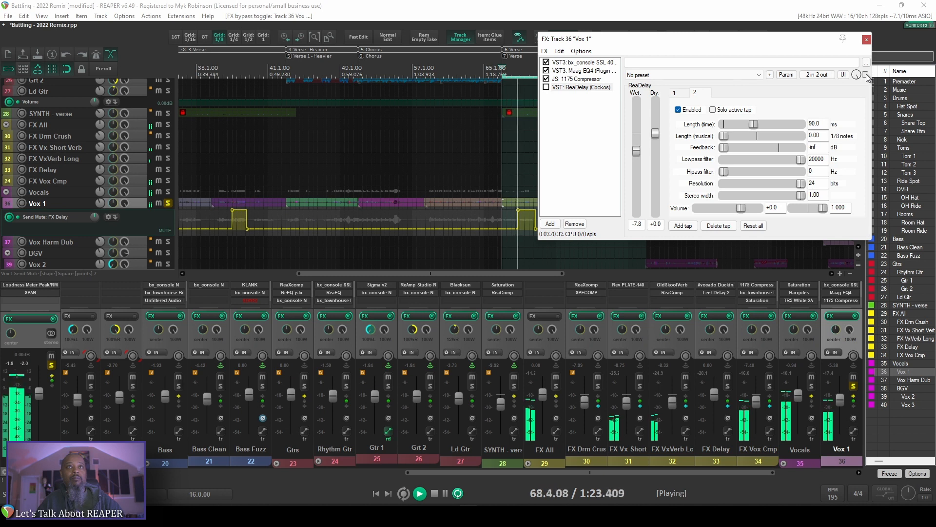
{"action": "left_click", "coordinate": [866, 75]}
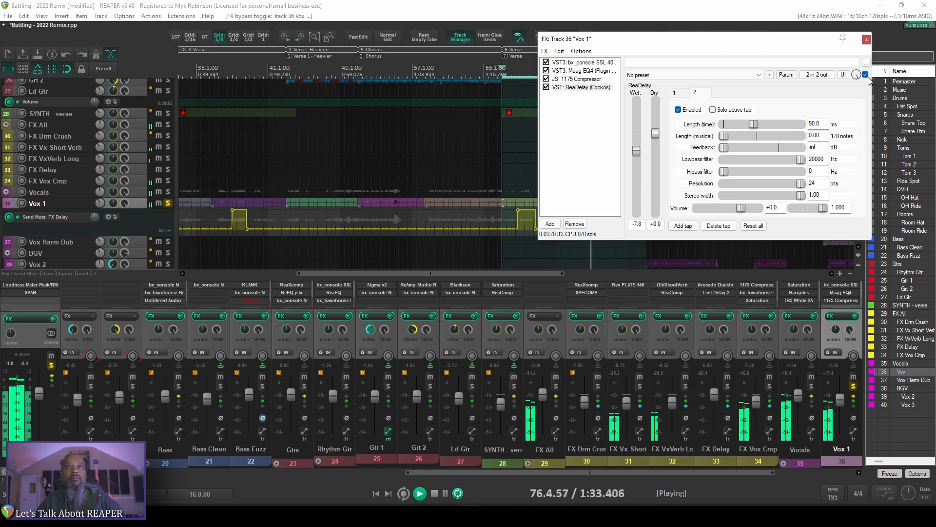
{"action": "left_click", "coordinate": [866, 75]}
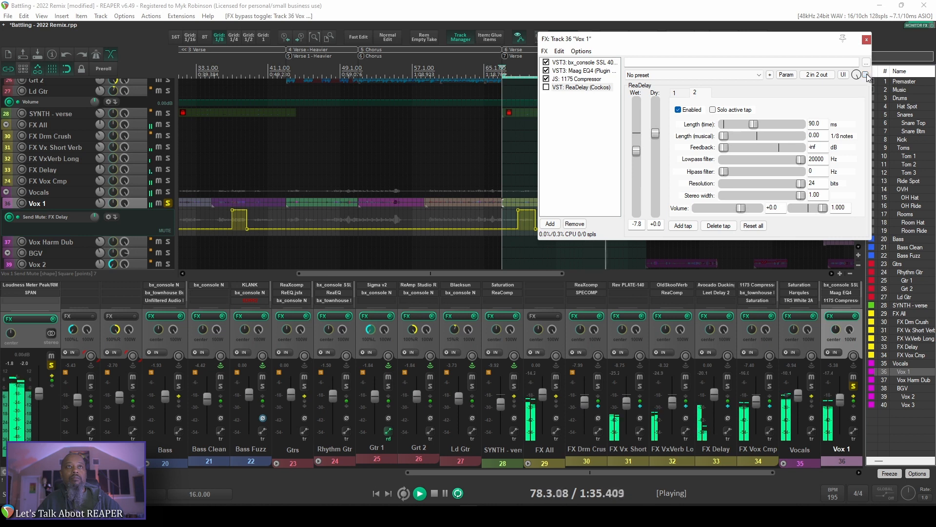
{"action": "left_click", "coordinate": [866, 75]}
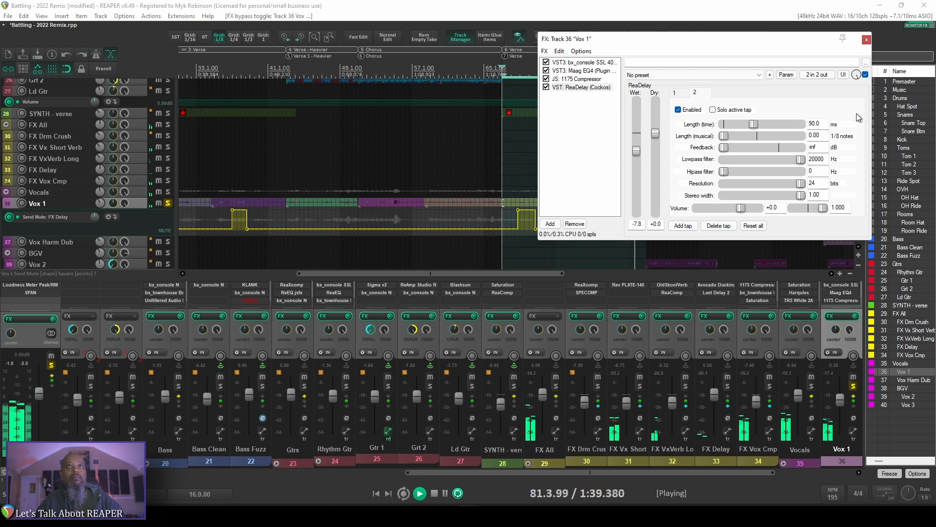
{"action": "key", "text": "space"}
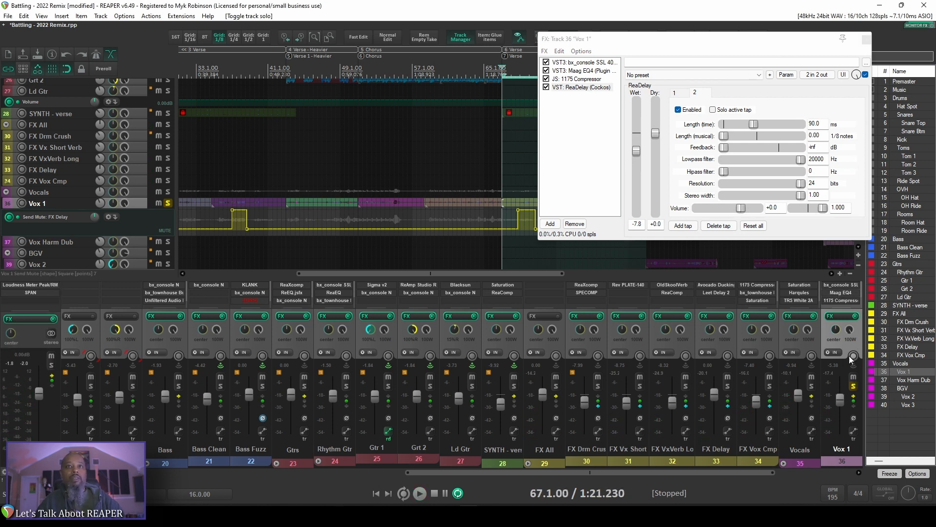
Unsolo Vox 1 and compare ReaDelay bypassed and enabled within the full mix
{"action": "left_click", "coordinate": [852, 385]}
{"action": "left_click", "coordinate": [865, 75]}
{"action": "key", "text": "space"}
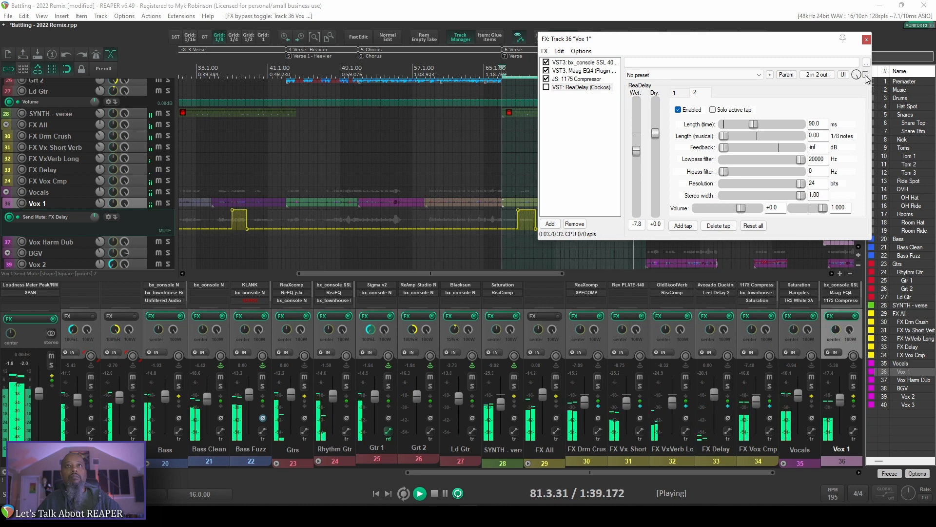
{"action": "left_click", "coordinate": [865, 75]}
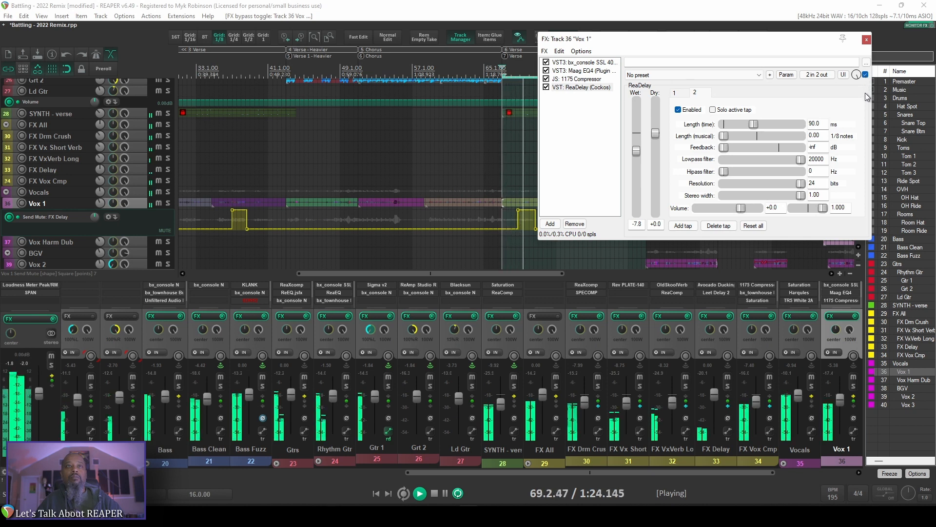
Lower ReaDelay's wet level to -8.3 dB, turn off repeat, and stop playback after hearing past the verse
{"action": "left_click_drag", "start_coordinate": [637, 155], "coordinate": [637, 156]}
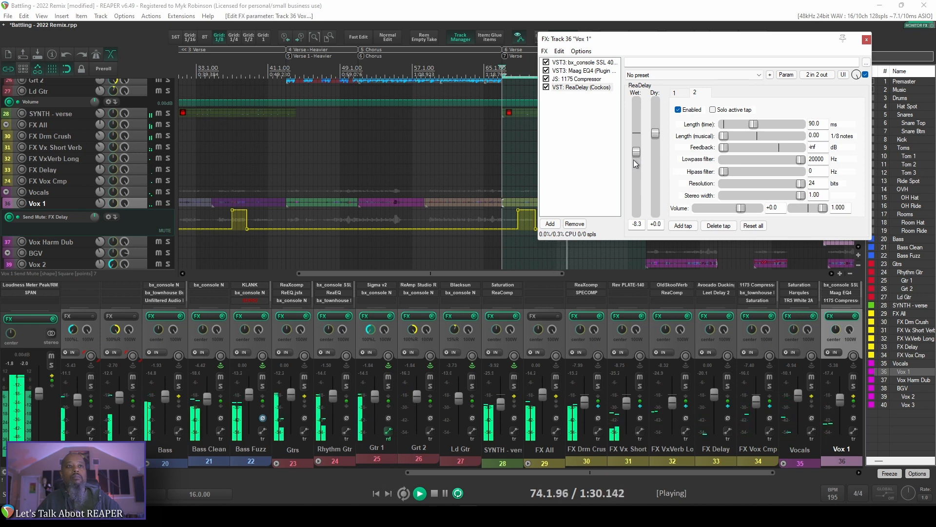
{"action": "left_click", "coordinate": [459, 493]}
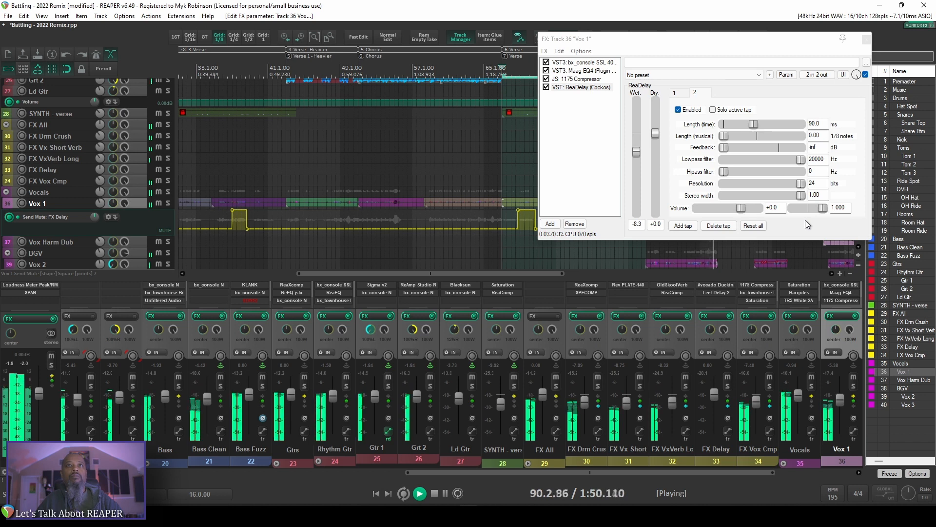
{"action": "key", "text": "space"}
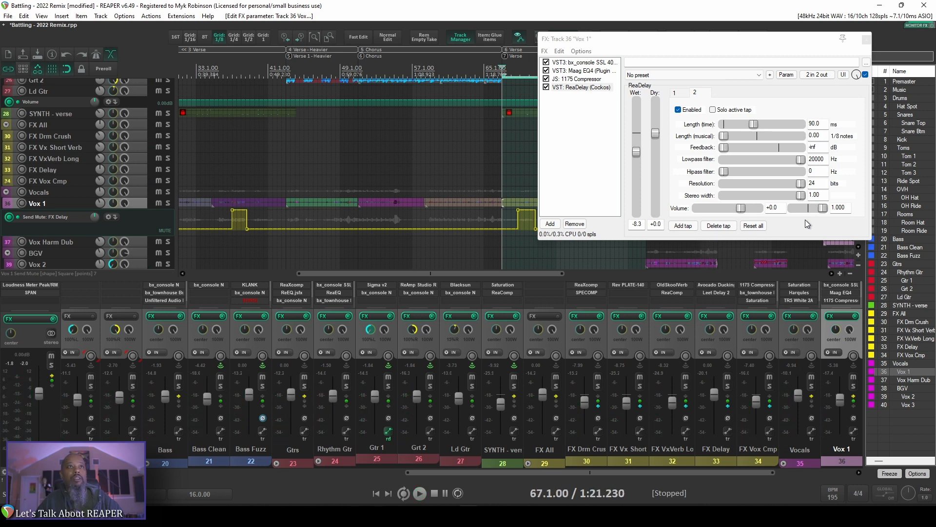